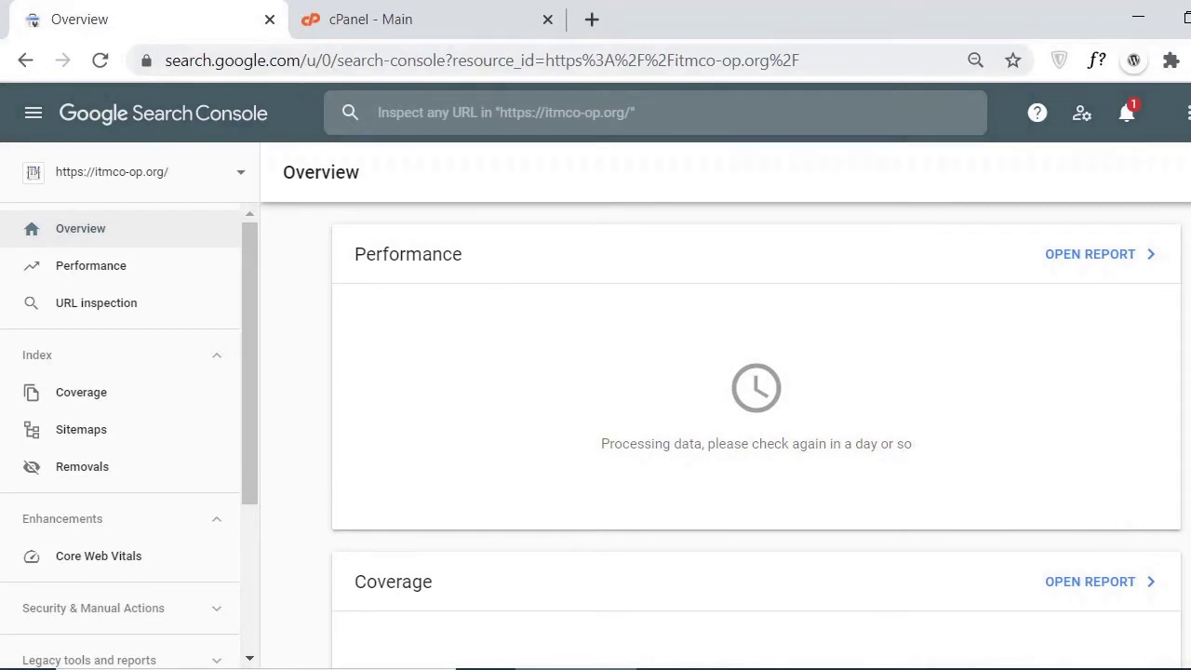
{"action": "left_click", "coordinate": [448, 109]}
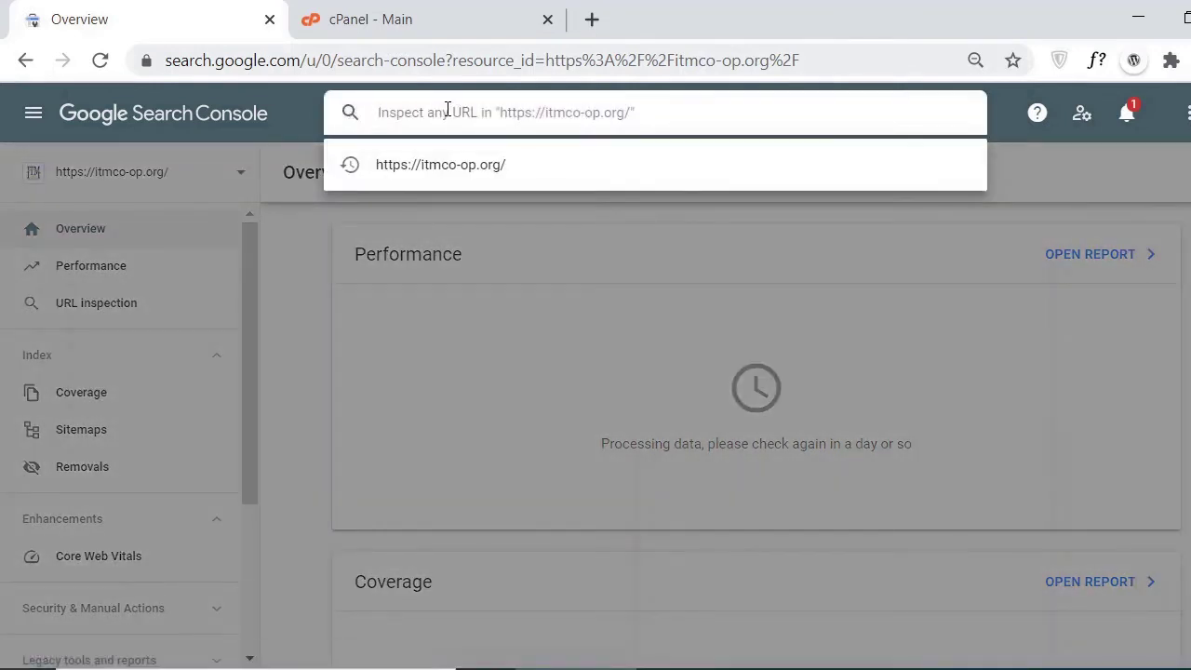
{"action": "type", "text": "website you will get . and payment gateway such as the paypal, strip , bank and much more"}
{"action": "key", "text": "ctrl+a"}
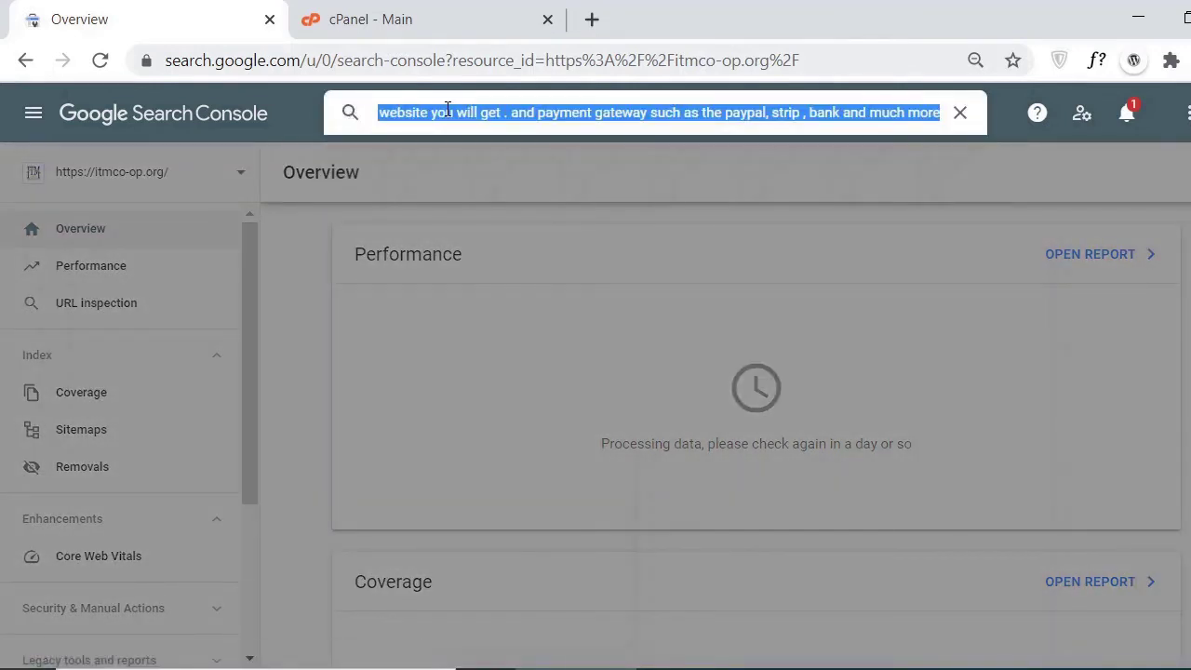
{"action": "key", "text": "BackSpace"}
{"action": "left_click", "coordinate": [438, 173]}
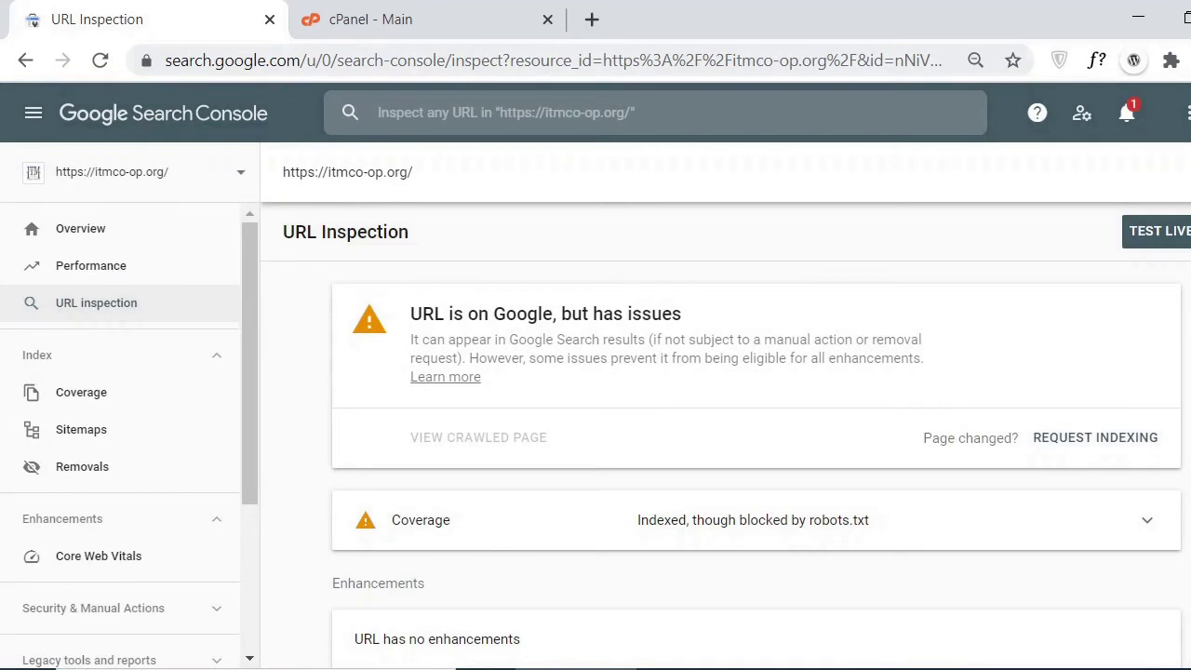
- Expand Coverage and bring up the robots.txt Tester showing 'User-Agent: *' and 'disallow: /'
{"action": "scroll", "coordinate": [1079, 409], "scroll_direction": "down", "scroll_amount": 1}
{"action": "left_click", "coordinate": [1060, 459]}
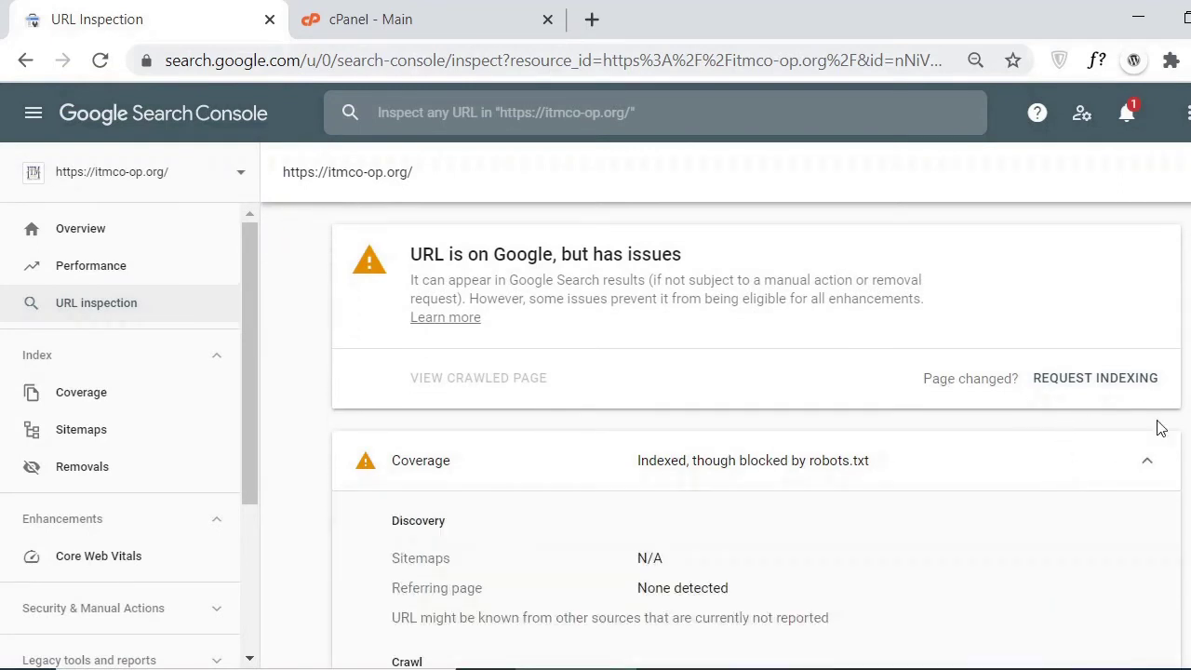
{"action": "scroll", "coordinate": [1173, 428], "scroll_direction": "down", "scroll_amount": 1}
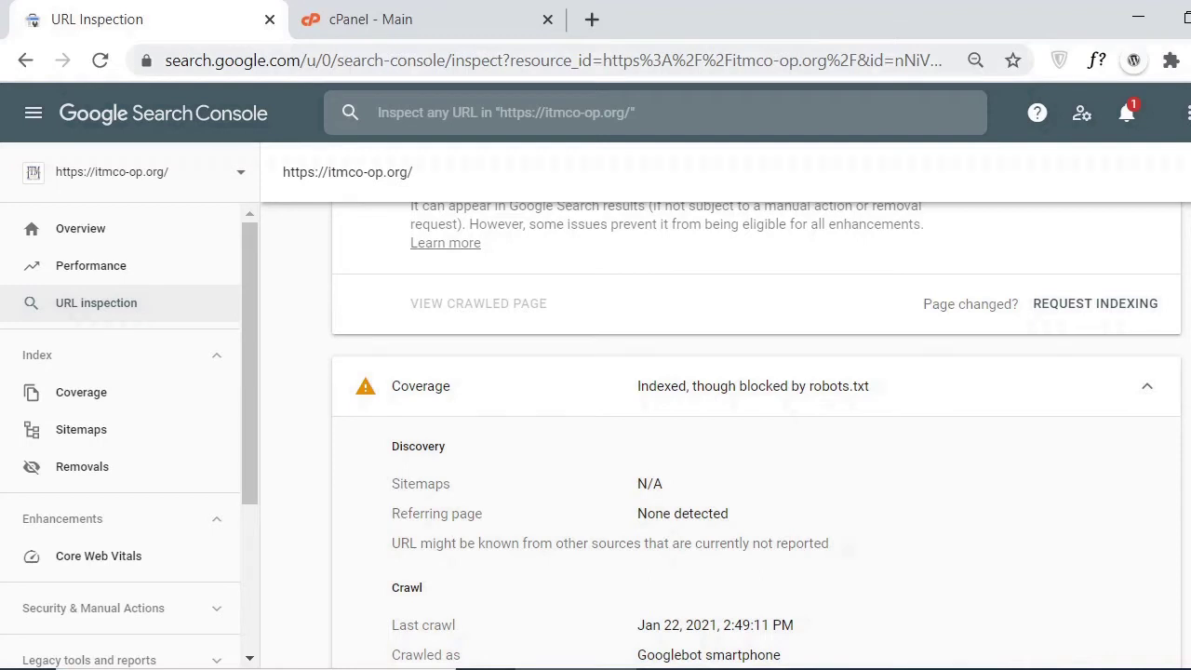
{"action": "scroll", "coordinate": [756, 437], "scroll_direction": "down", "scroll_amount": 2}
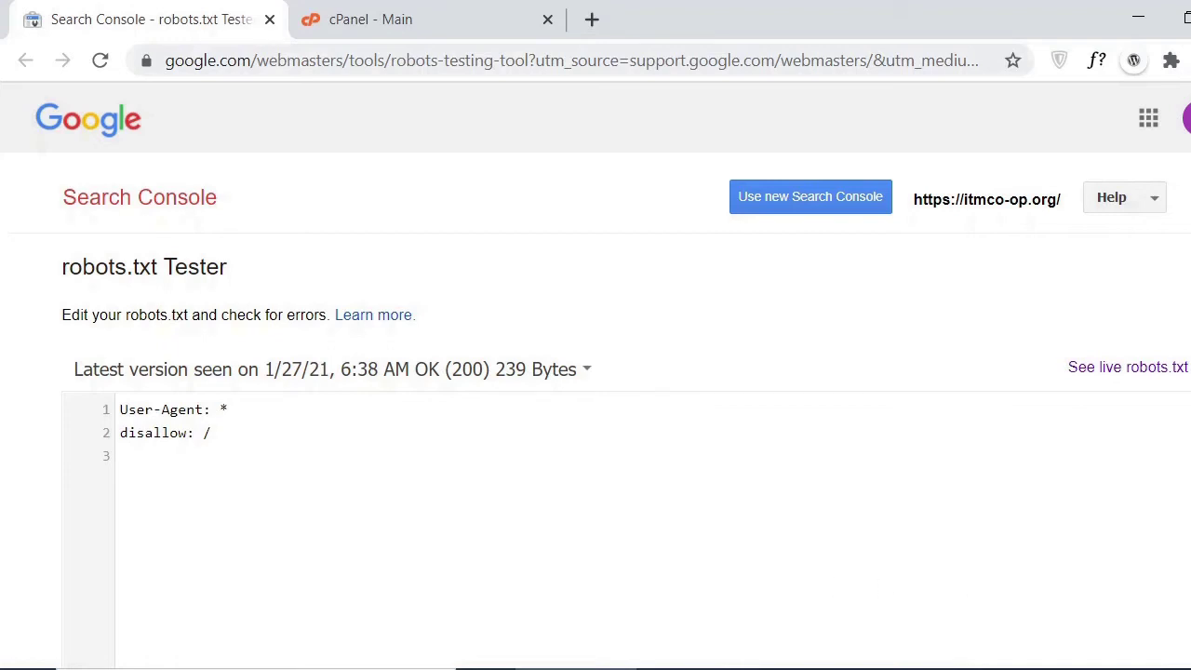
{"action": "scroll", "coordinate": [595, 372], "scroll_direction": "down", "scroll_amount": 3}
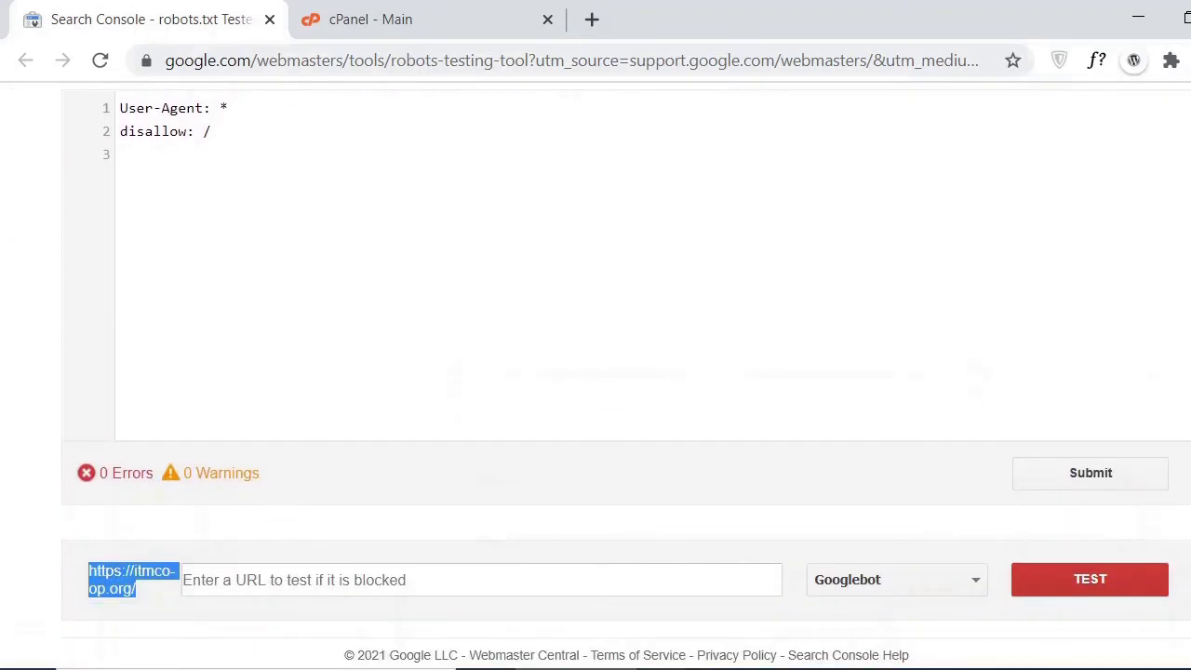
{"action": "left_click", "coordinate": [492, 584]}
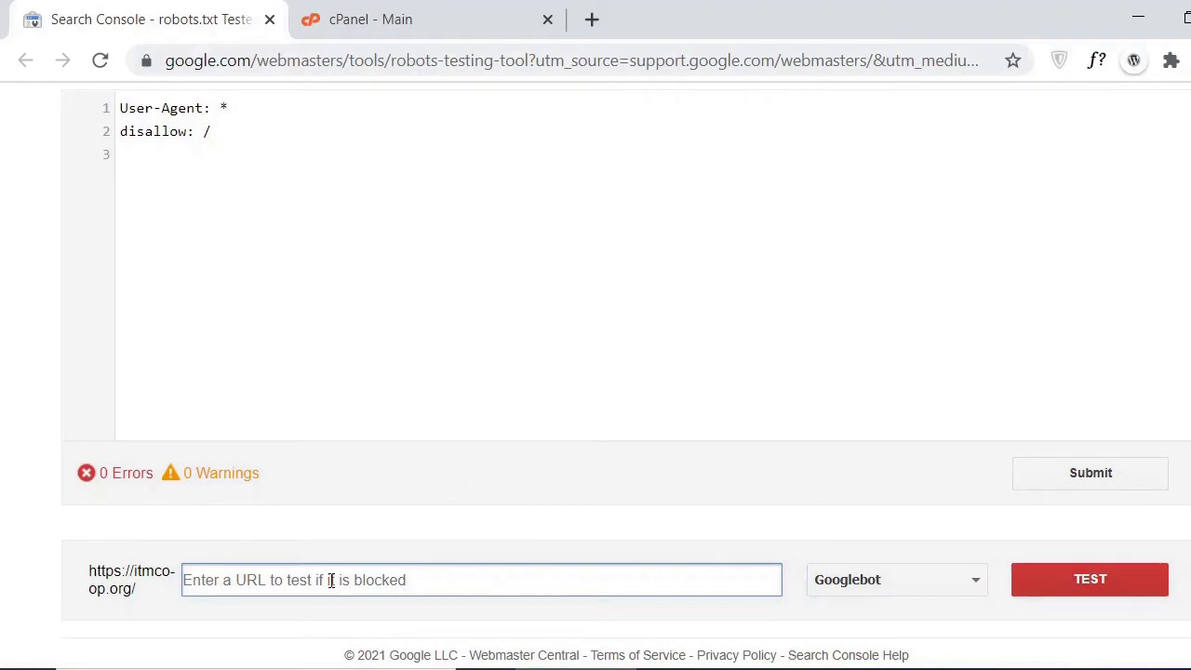
{"action": "left_click_drag", "start_coordinate": [144, 590], "coordinate": [90, 576]}
{"action": "key", "text": "ctrl+c"}
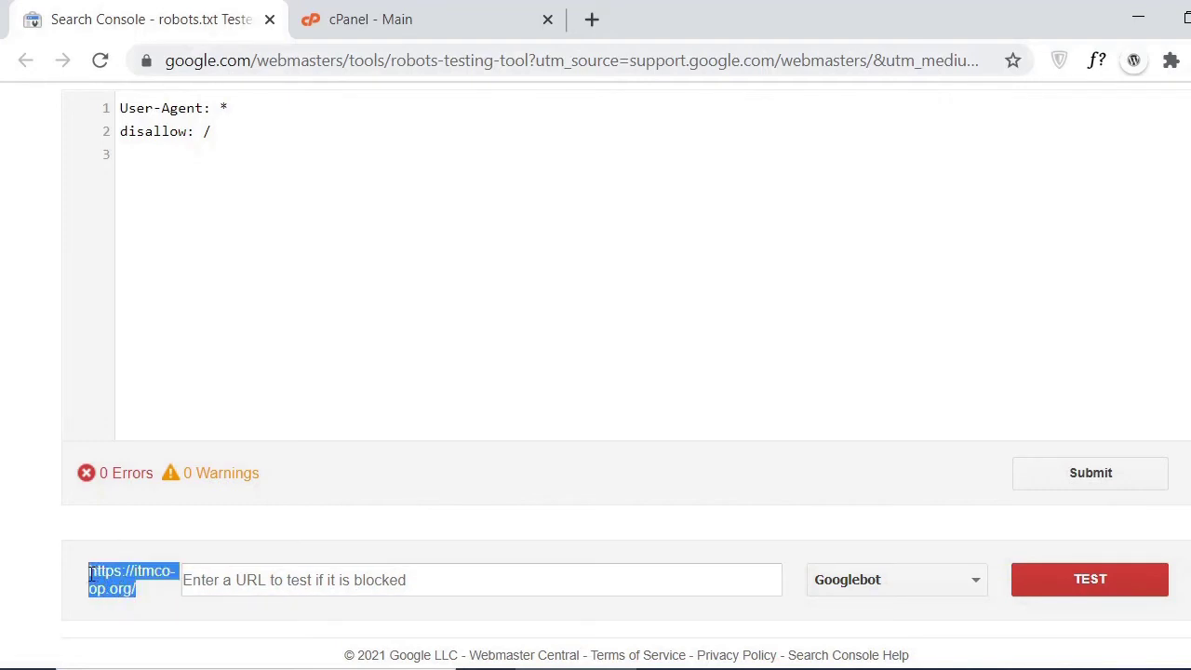
{"action": "left_click", "coordinate": [346, 585]}
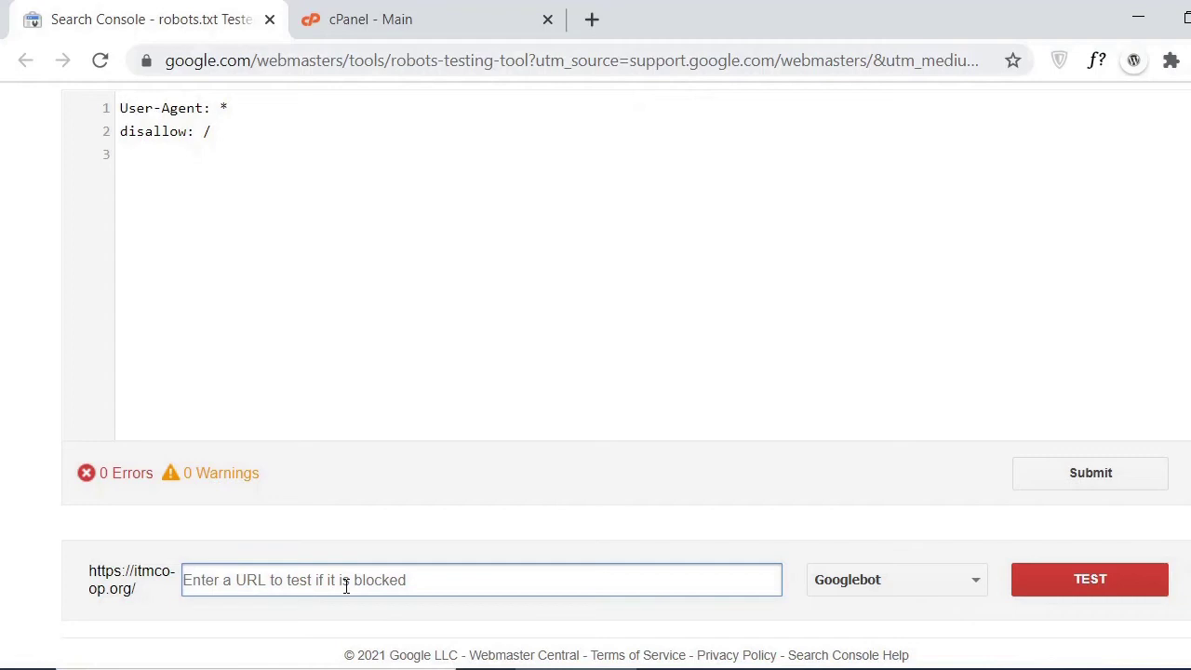
{"action": "key", "text": "ctrl+v"}
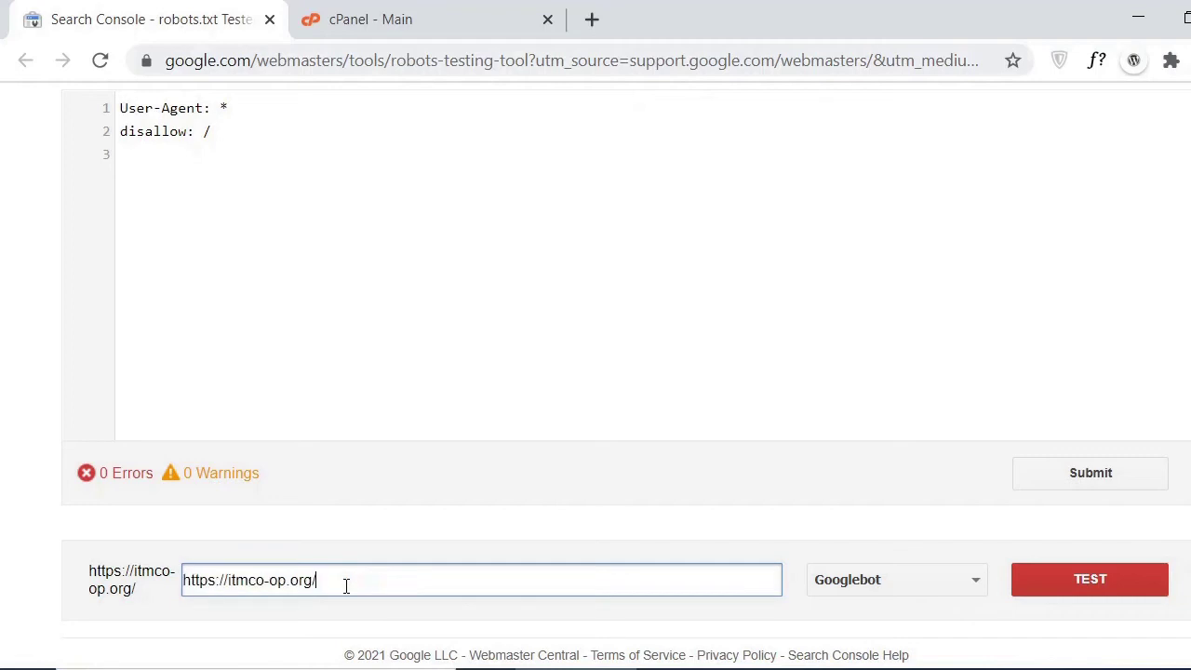
{"action": "left_click", "coordinate": [1114, 595]}
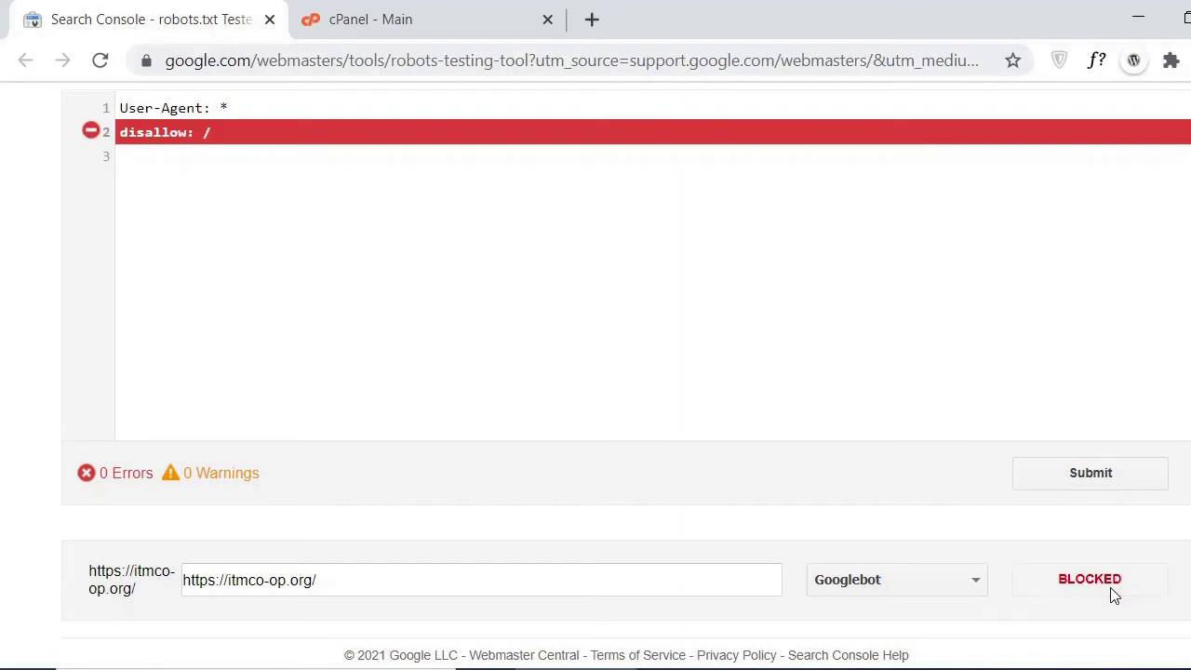
{"action": "scroll", "coordinate": [626, 372], "scroll_direction": "up", "scroll_amount": 1}
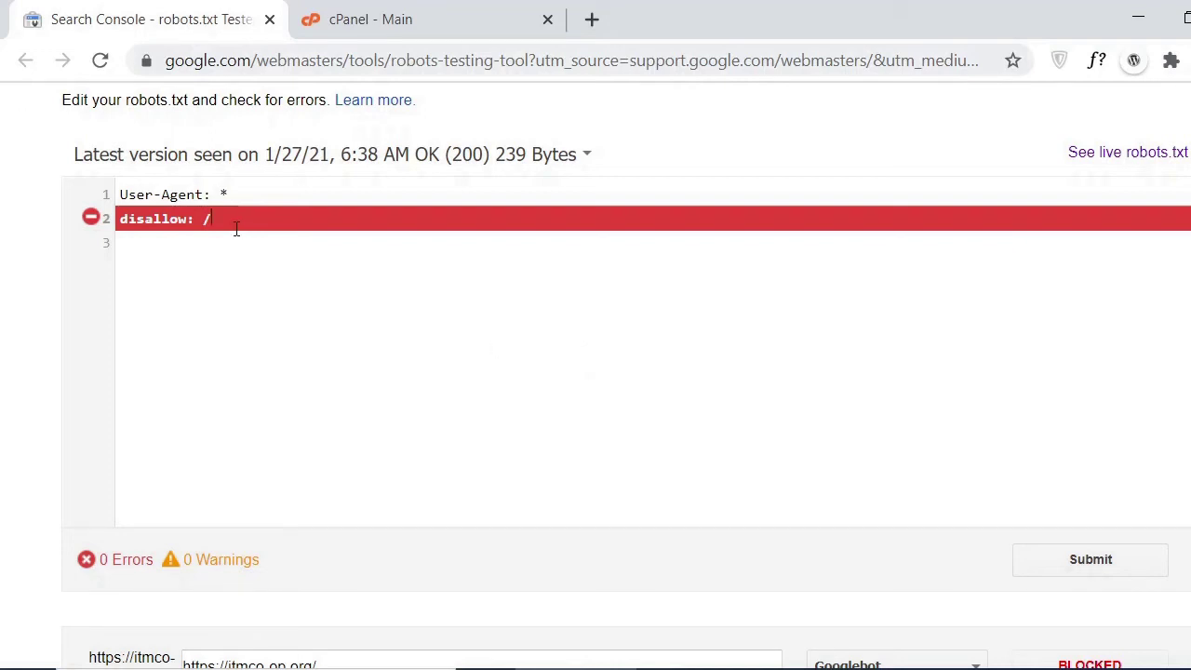
- Rewrite line 2 as 'allow: /' and re-test, confirming the homepage is now ALLOWED
{"action": "key", "text": "BackSpace"}
{"action": "key", "text": "BackSpace"}
{"action": "key", "text": "BackSpace"}
{"action": "key", "text": "BackSpace"}
{"action": "key", "text": "BackSpace"}
{"action": "key", "text": "BackSpace"}
{"action": "key", "text": "BackSpace"}
{"action": "key", "text": "BackSpace"}
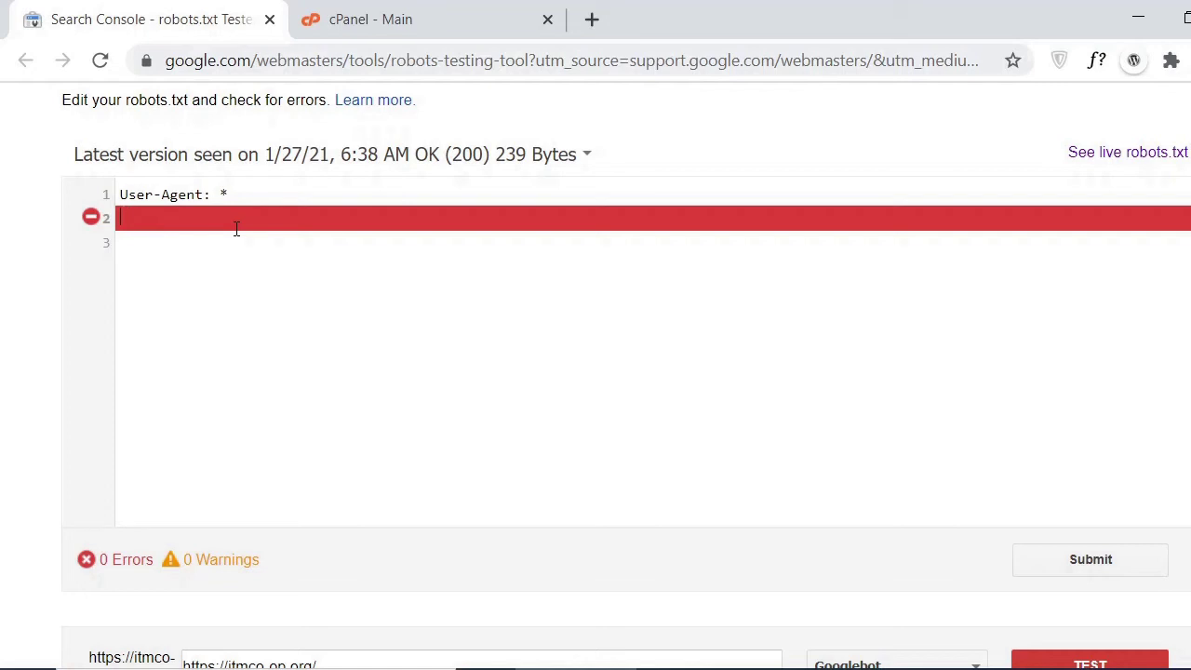
{"action": "type", "text": "allow:/"}
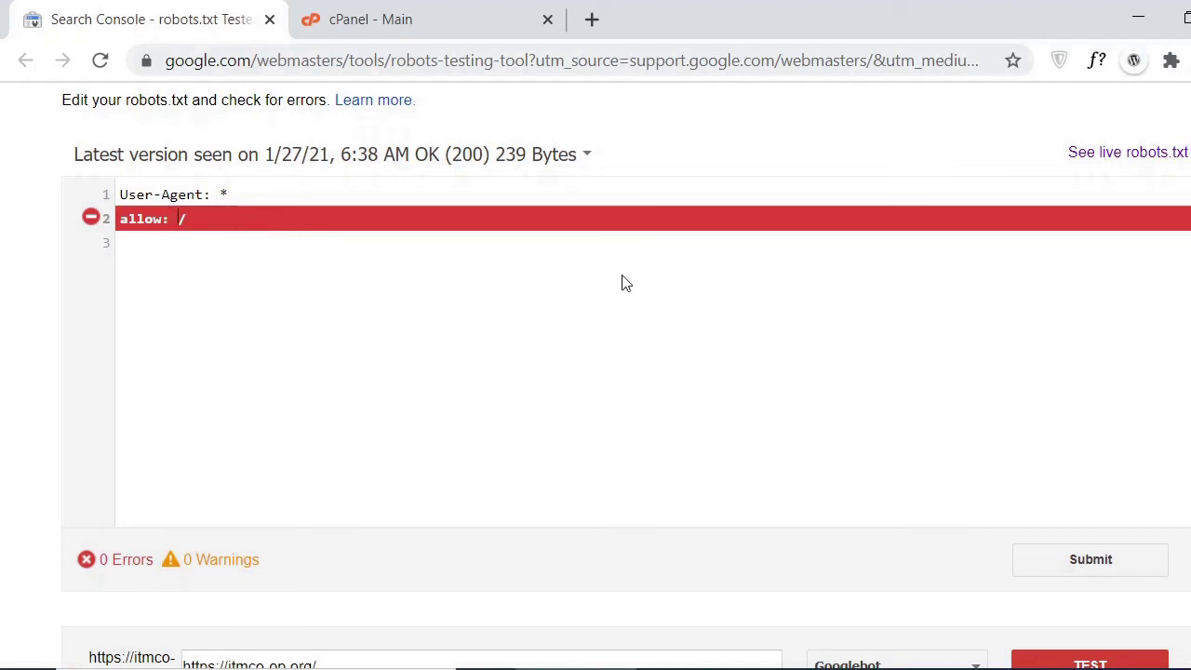
{"action": "scroll", "coordinate": [1153, 447], "scroll_direction": "down", "scroll_amount": 1}
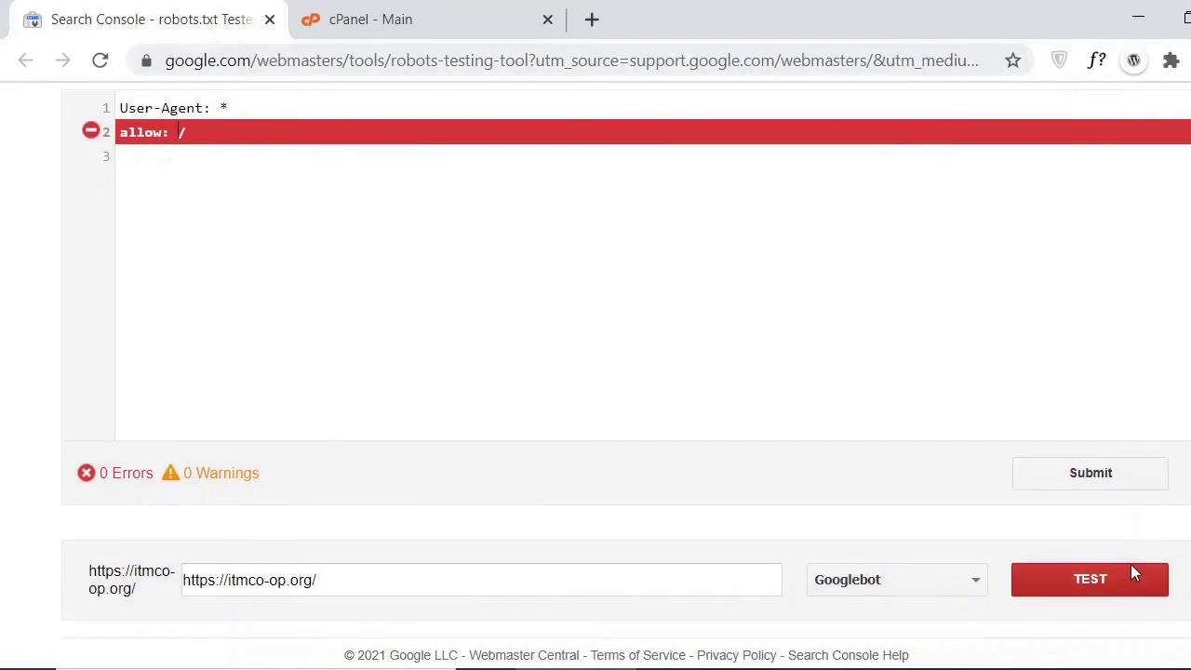
{"action": "left_click", "coordinate": [1130, 567]}
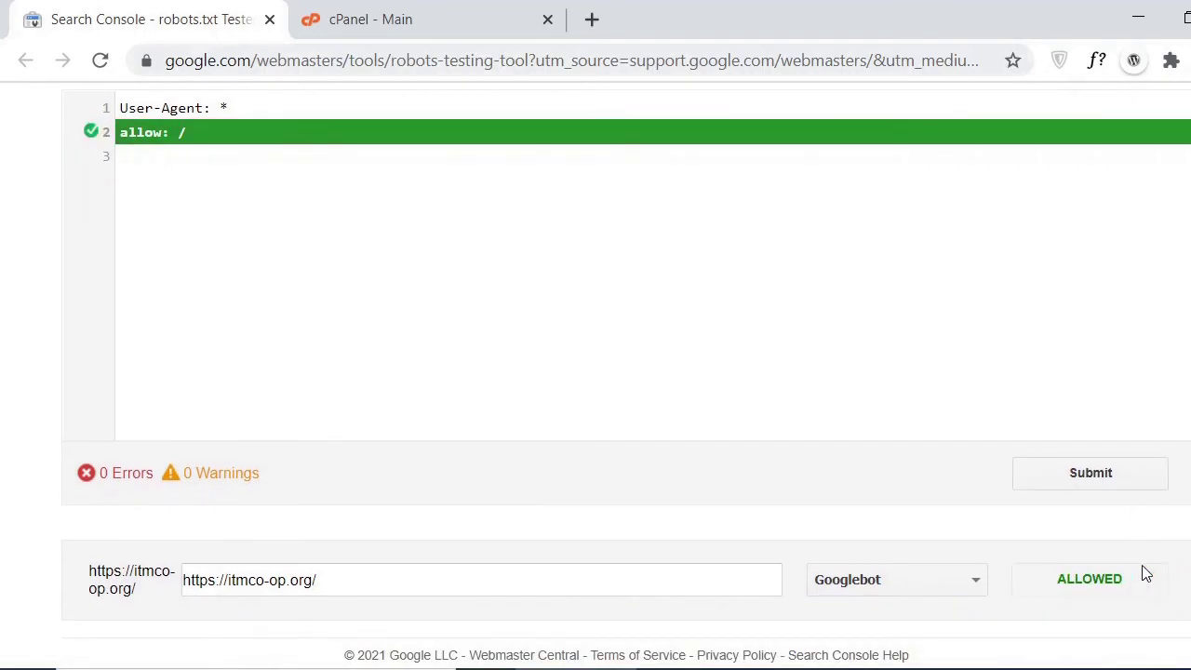
{"action": "scroll", "coordinate": [1140, 572], "scroll_direction": "up", "scroll_amount": 1}
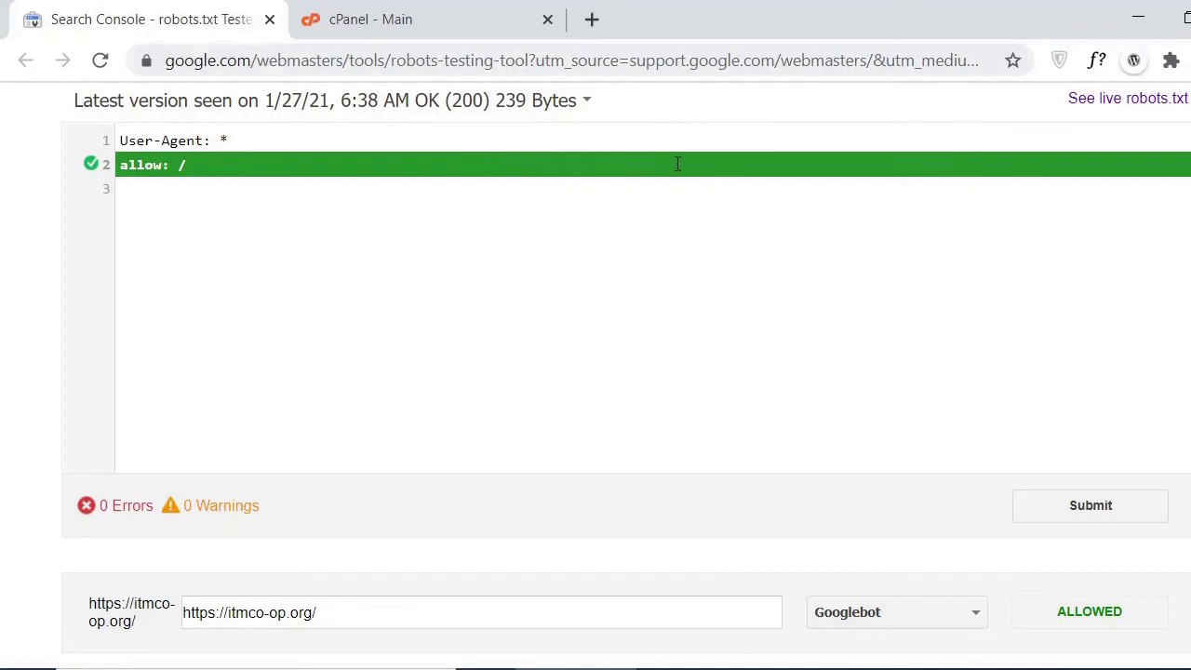
- Download the edited robots.txt as robots (1).txt and close the publishing steps
{"action": "left_click", "coordinate": [1061, 514]}
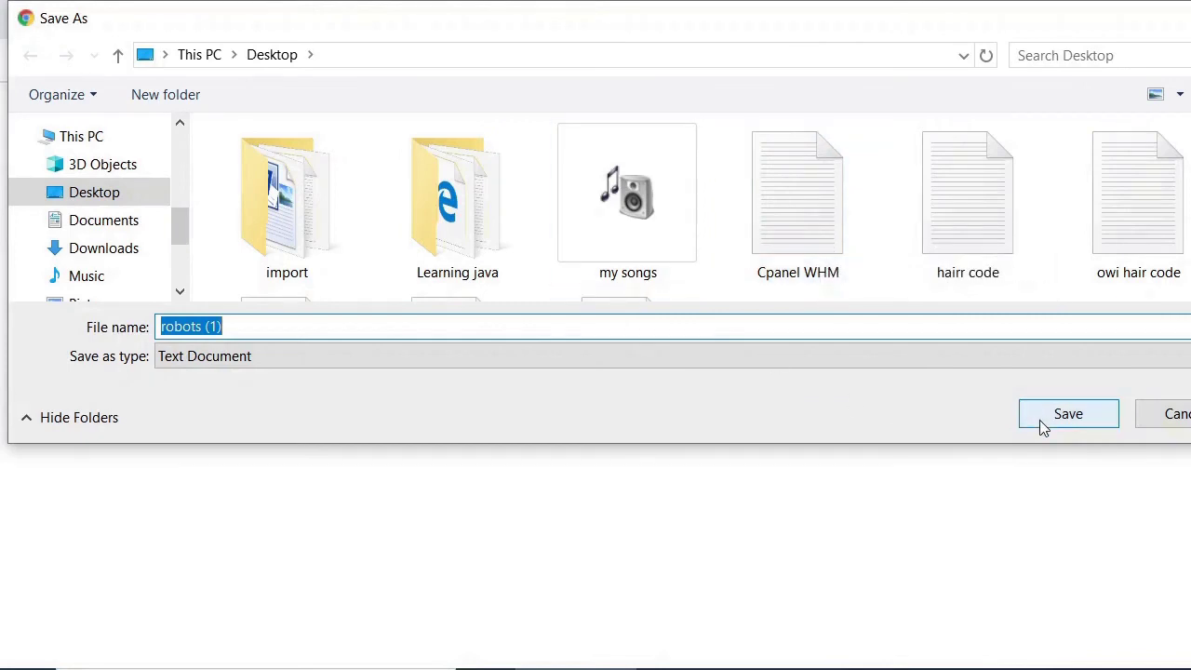
{"action": "left_click", "coordinate": [1068, 414]}
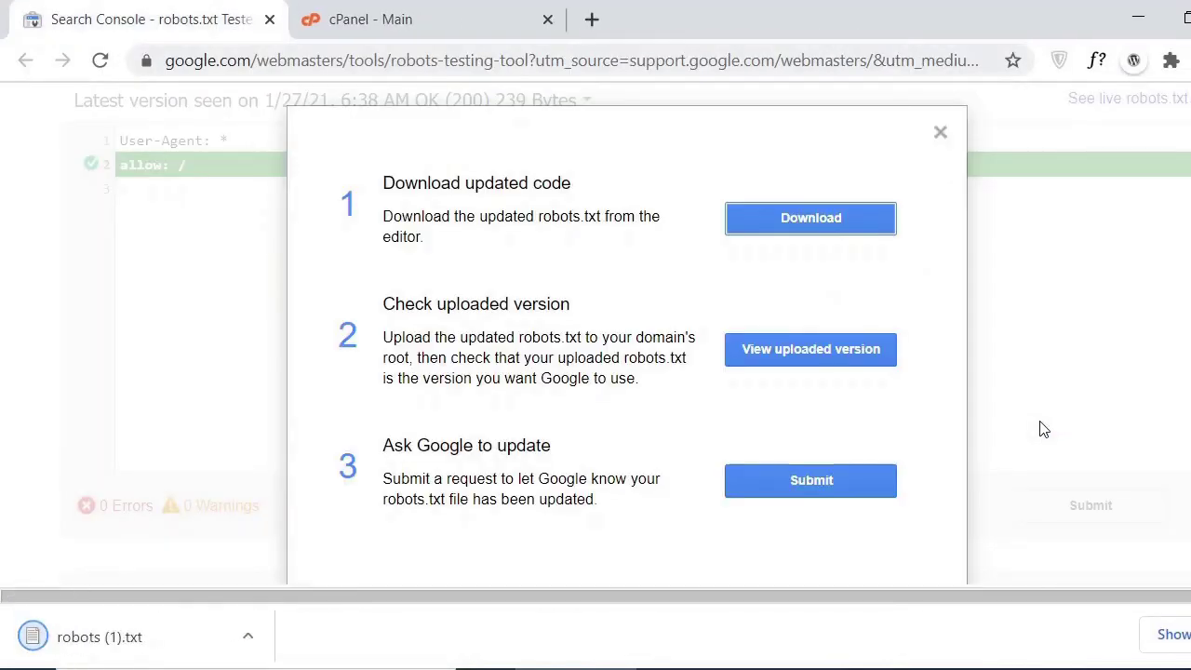
{"action": "left_click", "coordinate": [940, 133]}
- In cPanel File Manager, select public_html and open its File Upload page
{"action": "left_click", "coordinate": [473, 19]}
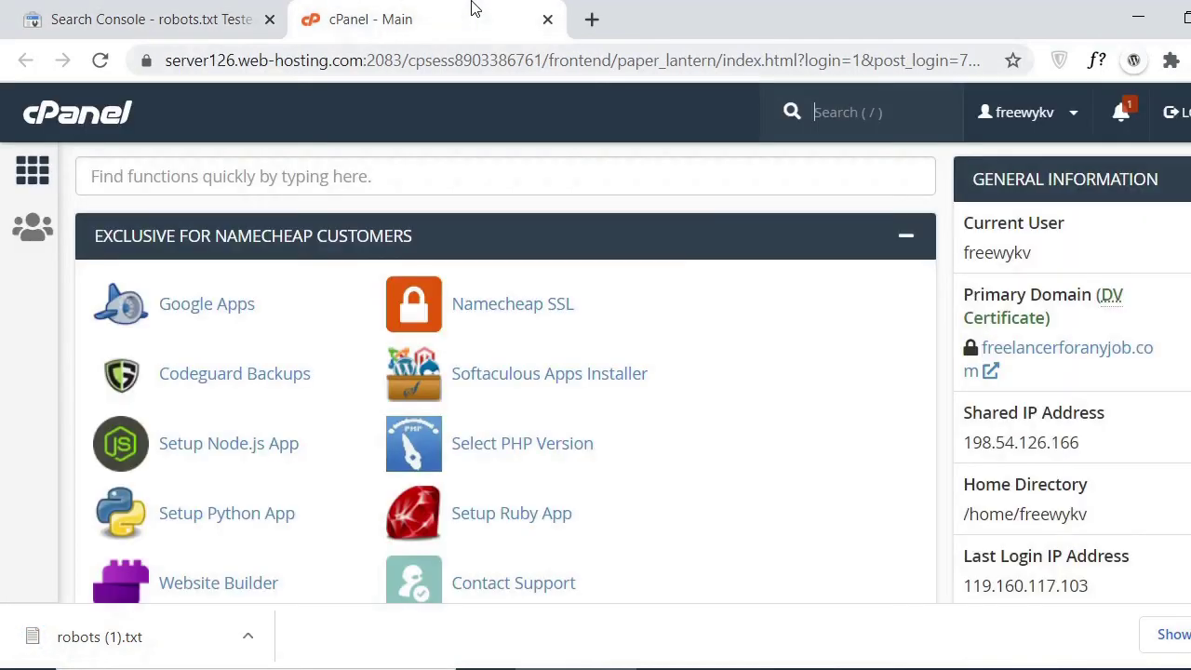
{"action": "key", "text": "slash"}
{"action": "scroll", "coordinate": [428, 335], "scroll_direction": "down", "scroll_amount": 5}
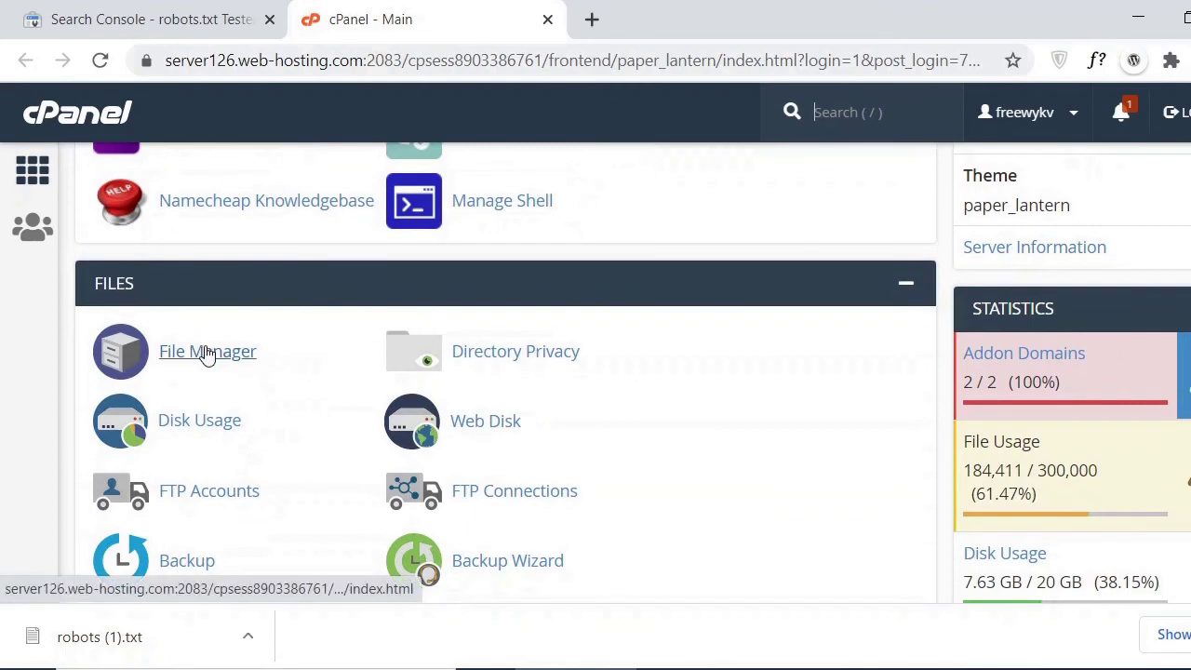
{"action": "left_click", "coordinate": [207, 353]}
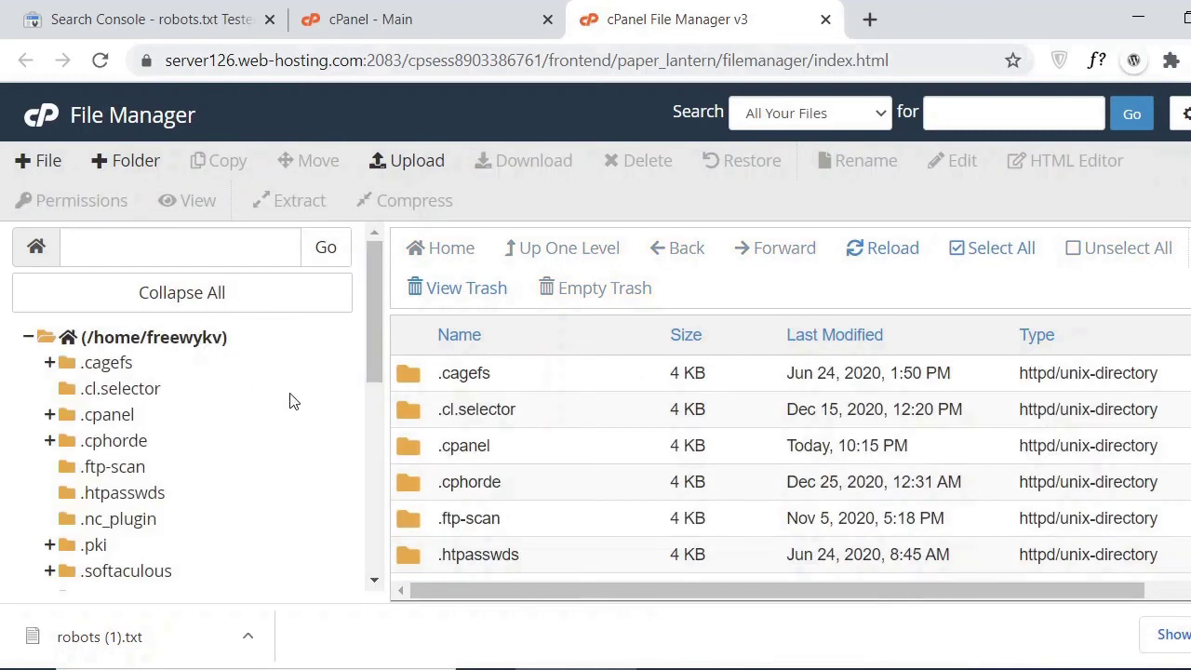
{"action": "left_click_drag", "start_coordinate": [372, 368], "coordinate": [370, 506]}
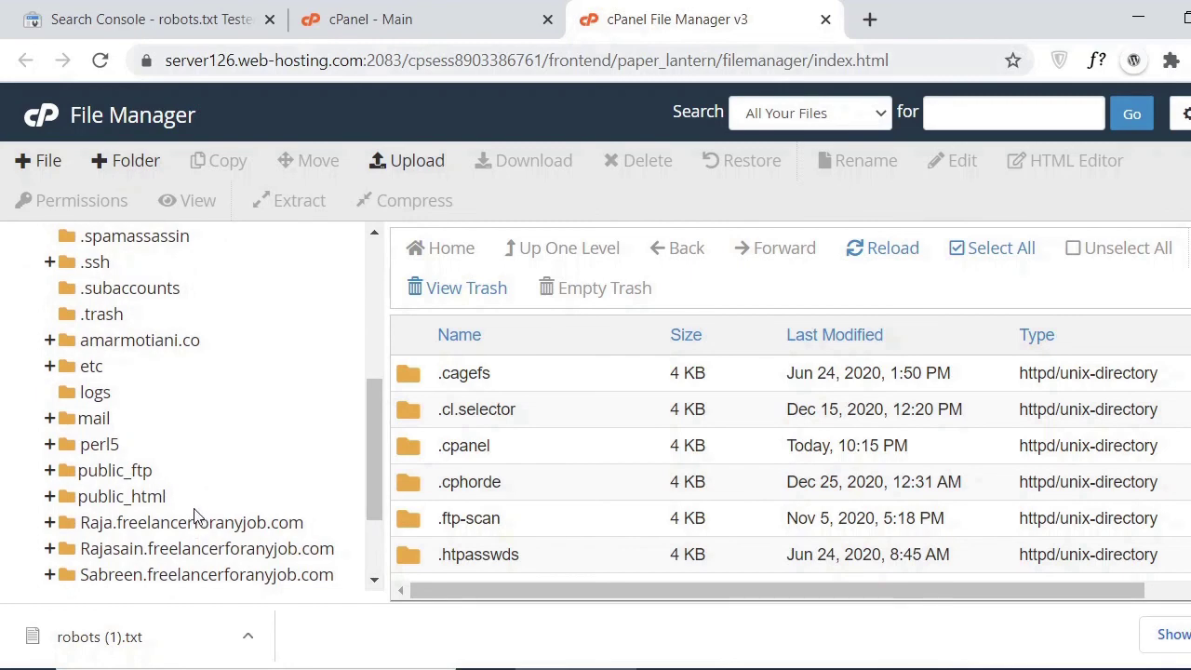
{"action": "left_click", "coordinate": [196, 501]}
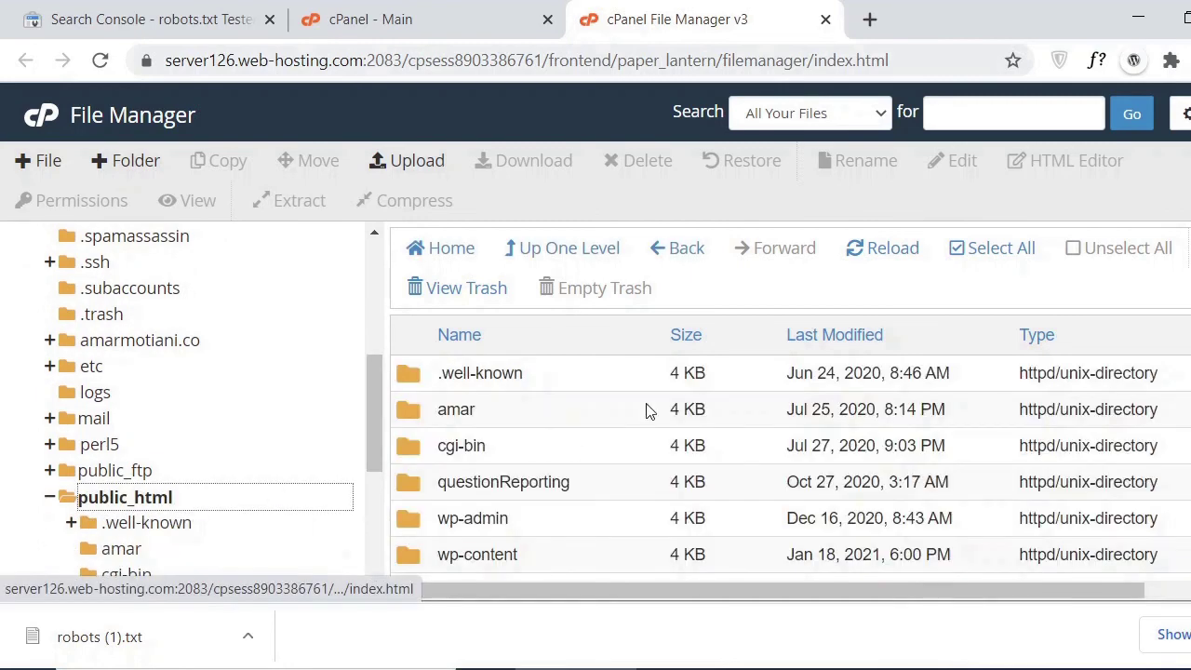
{"action": "left_click", "coordinate": [403, 167]}
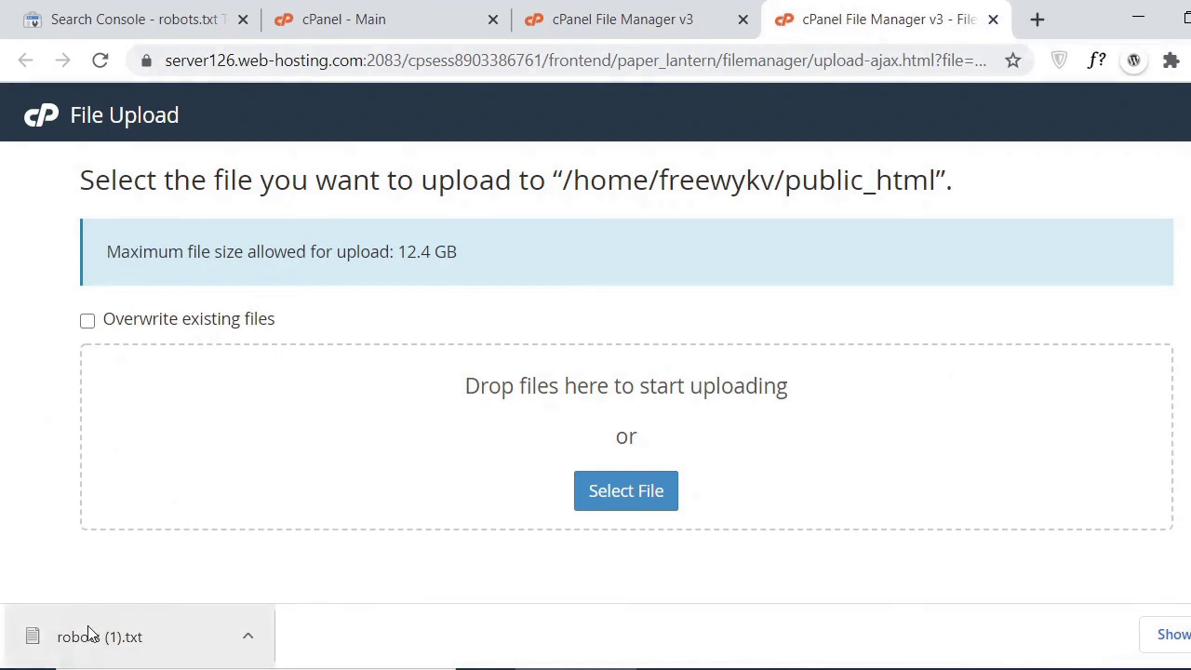
- Upload robots (1).txt (23 bytes) into public_html and return to the cPanel main page
{"action": "left_click_drag", "start_coordinate": [103, 651], "coordinate": [414, 480]}
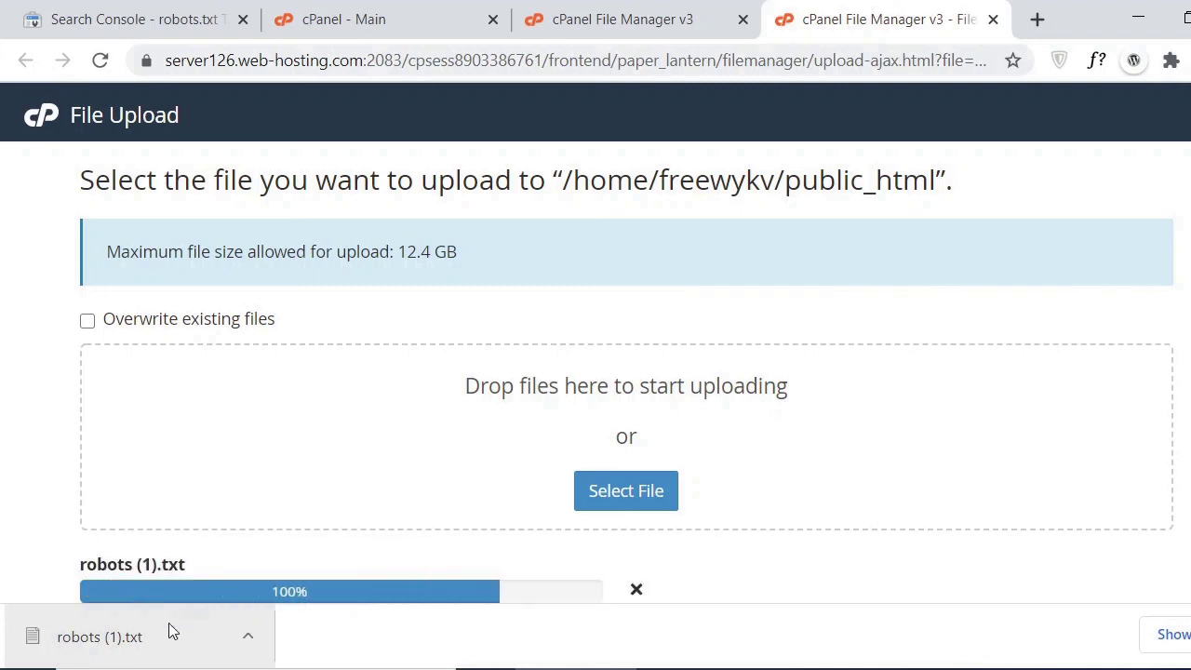
{"action": "scroll", "coordinate": [626, 372], "scroll_direction": "down", "scroll_amount": 2}
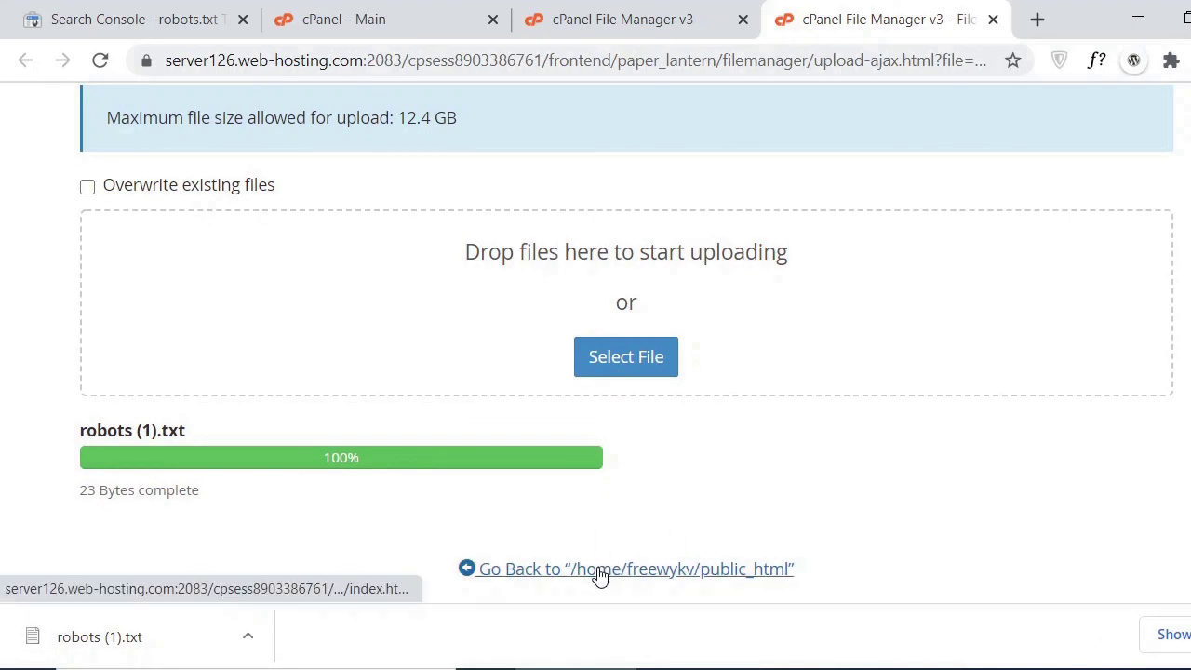
{"action": "left_click", "coordinate": [601, 569]}
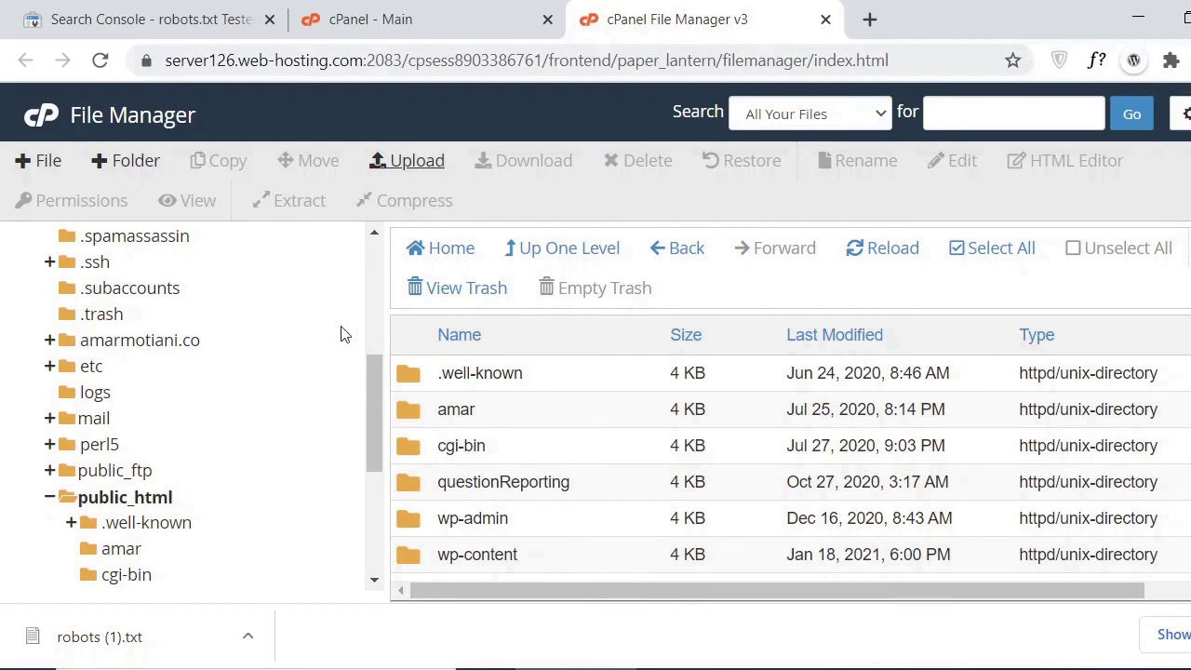
{"action": "left_click", "coordinate": [41, 114]}
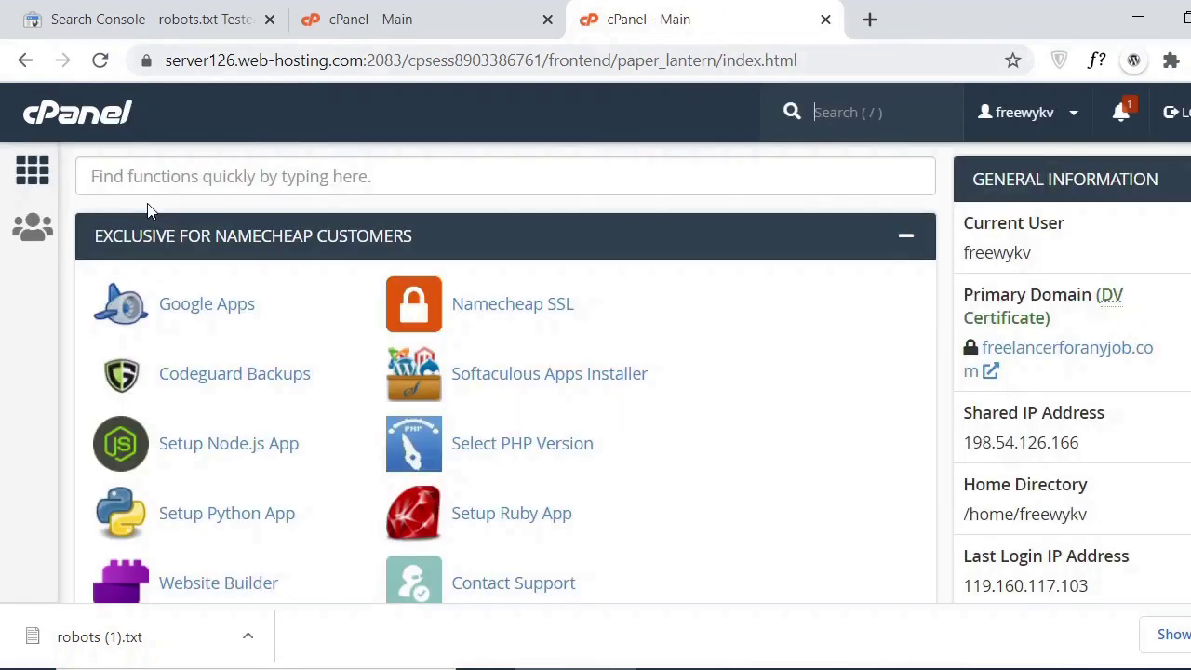